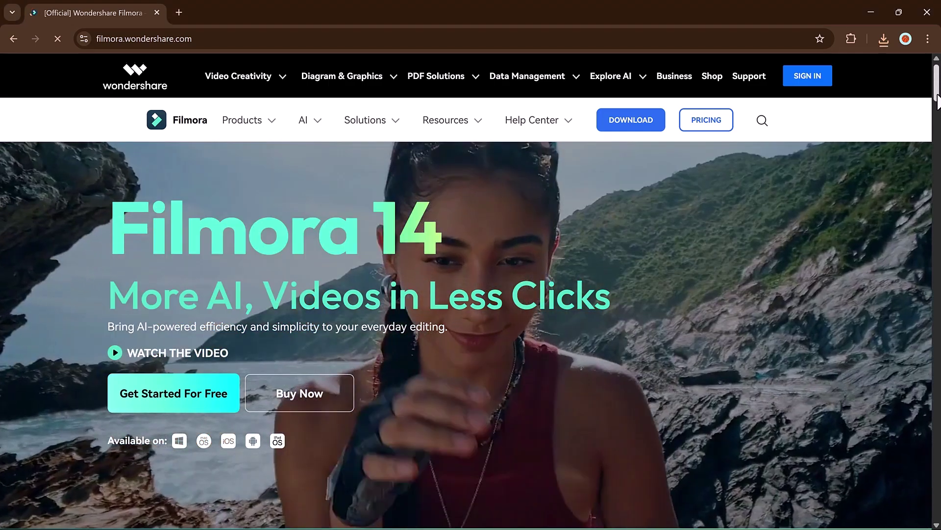
Step: Browse the Travel Vlog Editing, Beauty Livestream Selling and AI Video Trends showcases, scrolling toward the reviews
left_click_drag(938, 100, 937, 238)
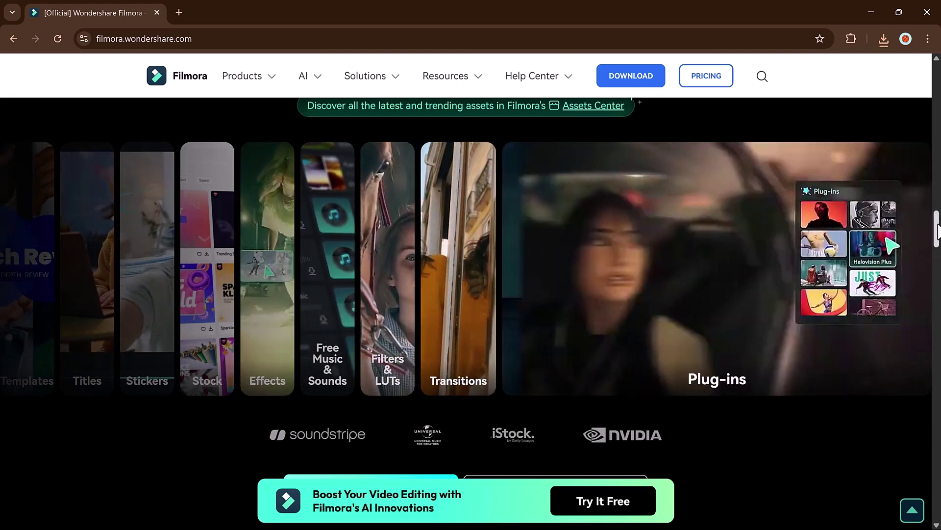
left_click_drag(937, 234, 935, 279)
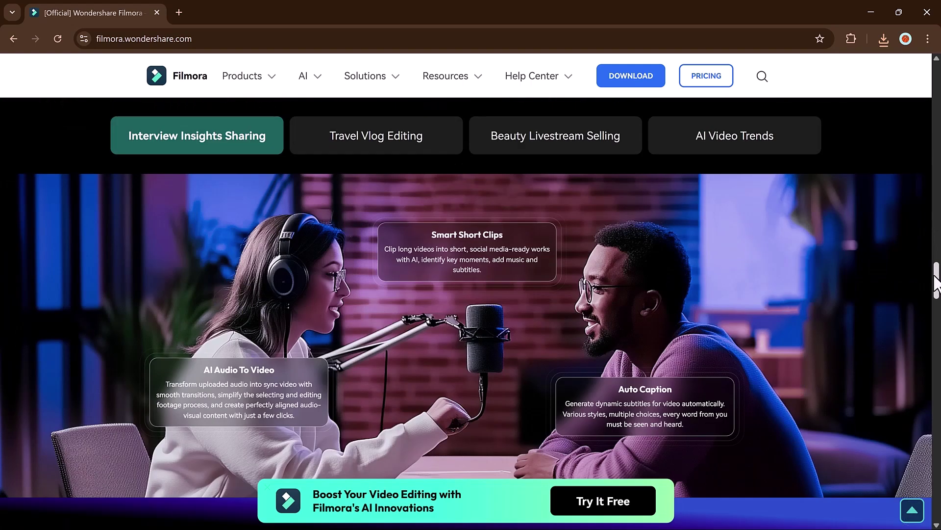
left_click(393, 136)
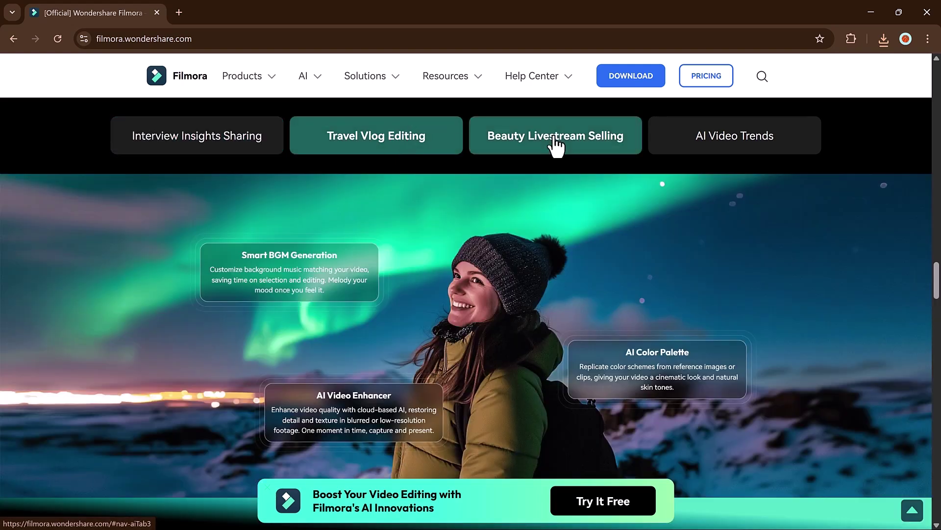
left_click(554, 145)
left_click(736, 146)
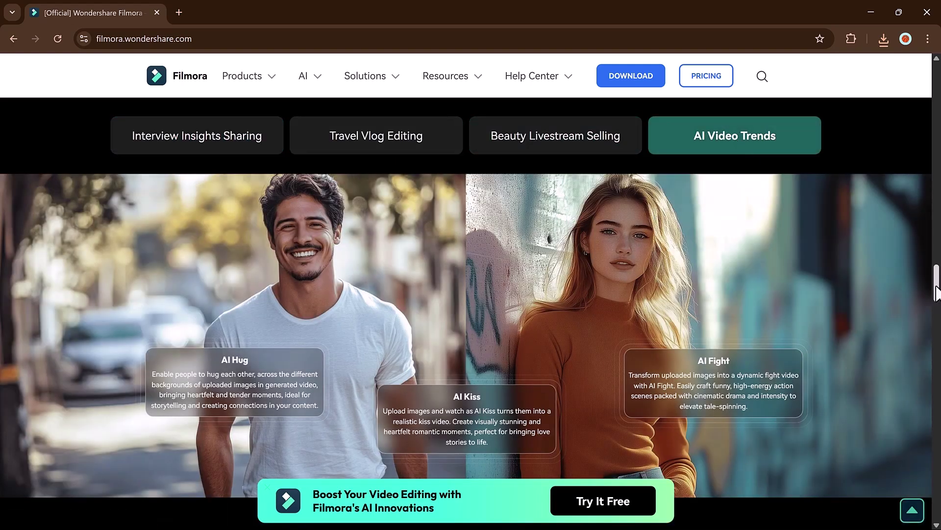
left_click_drag(938, 308, 938, 280)
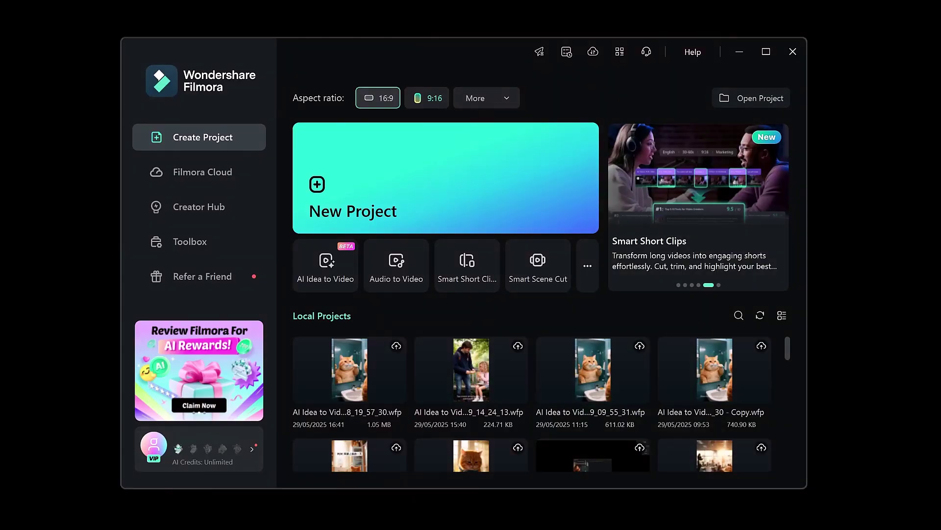
Step: Launch AI Idea to Video from the New Project cards on the start screen
left_click(314, 267)
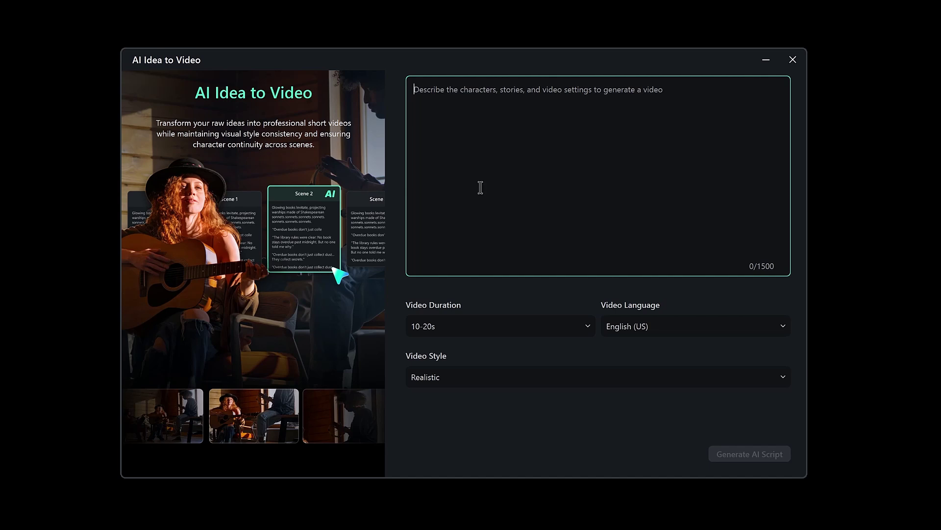
Step: Paste the orange tabby cat workday vlog prompt, choose a 20-30s duration, and generate the script
type("A work day vlog of a cute fat anthropomorphic orange tabby cat")
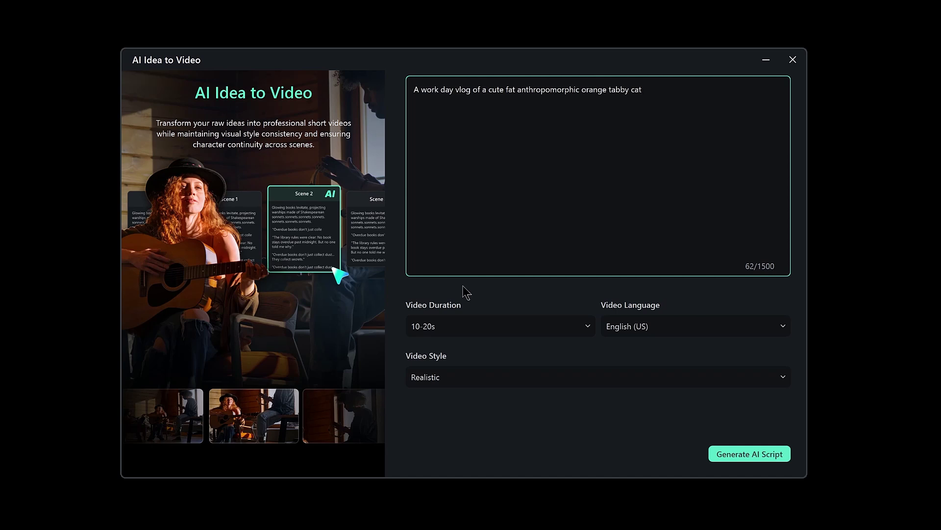
left_click(487, 328)
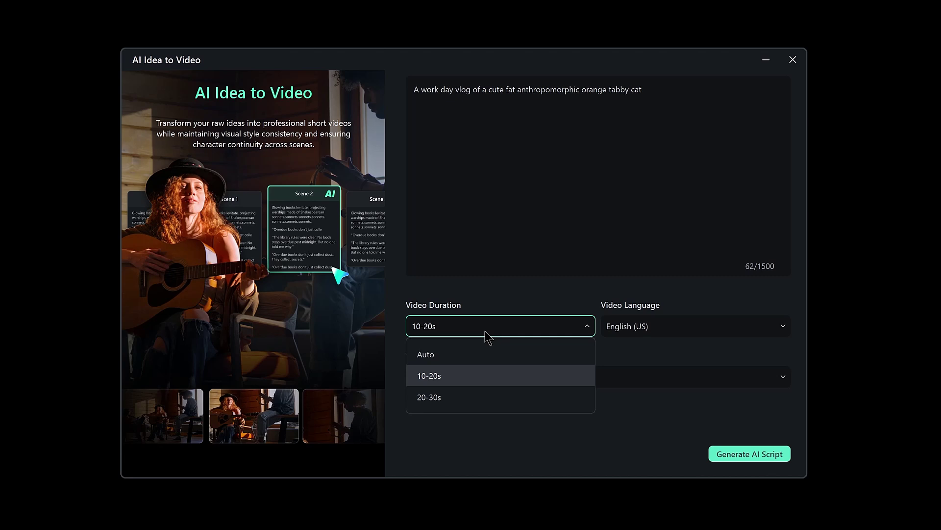
left_click(476, 395)
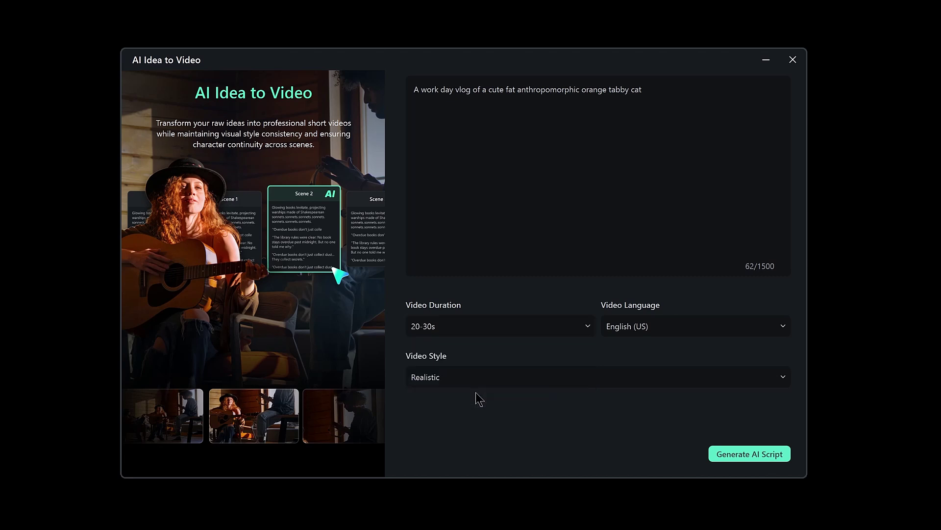
left_click(729, 456)
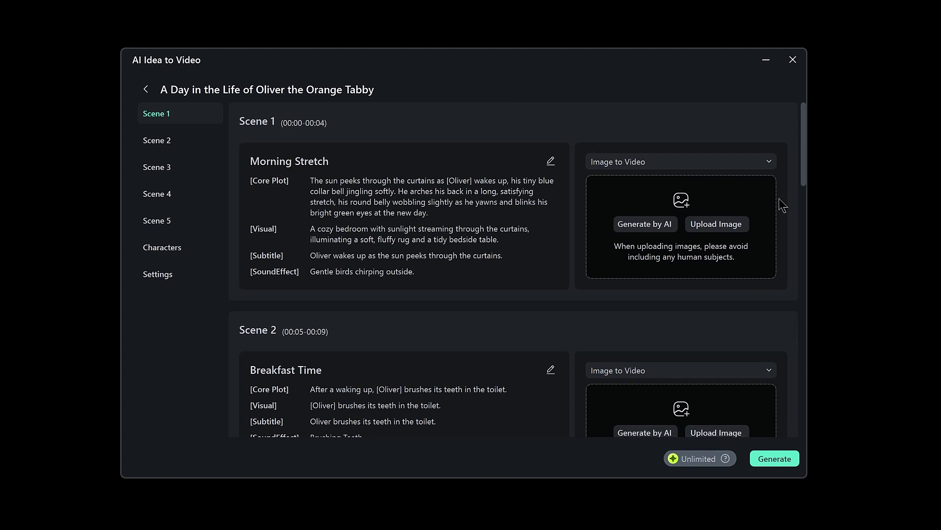
Step: Review the Oliver the Orange Tabby scenes and start generating the video
left_click_drag(803, 166, 801, 285)
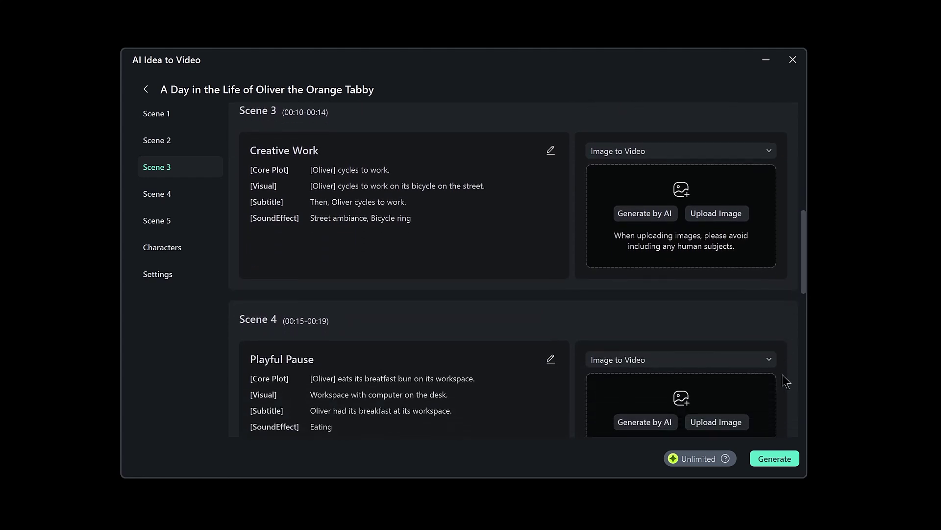
left_click(774, 458)
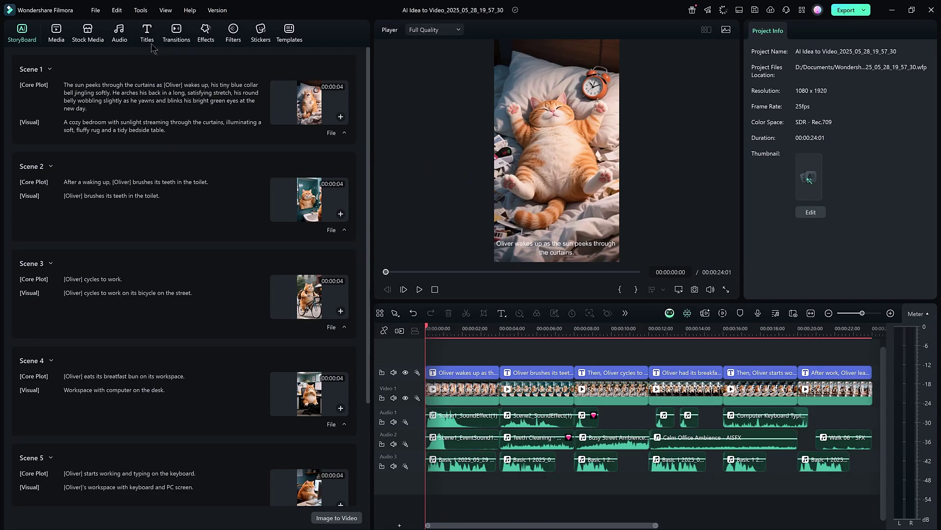
Step: Place the Basic 6 title on the timeline and stretch it to 00:00:21:11
left_click(149, 41)
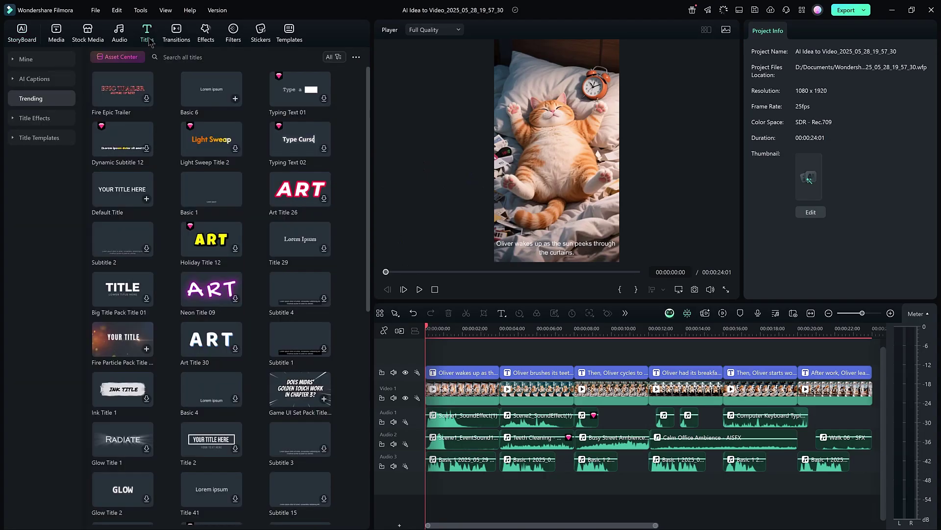
left_click_drag(218, 97, 430, 366)
left_click_drag(515, 371, 872, 382)
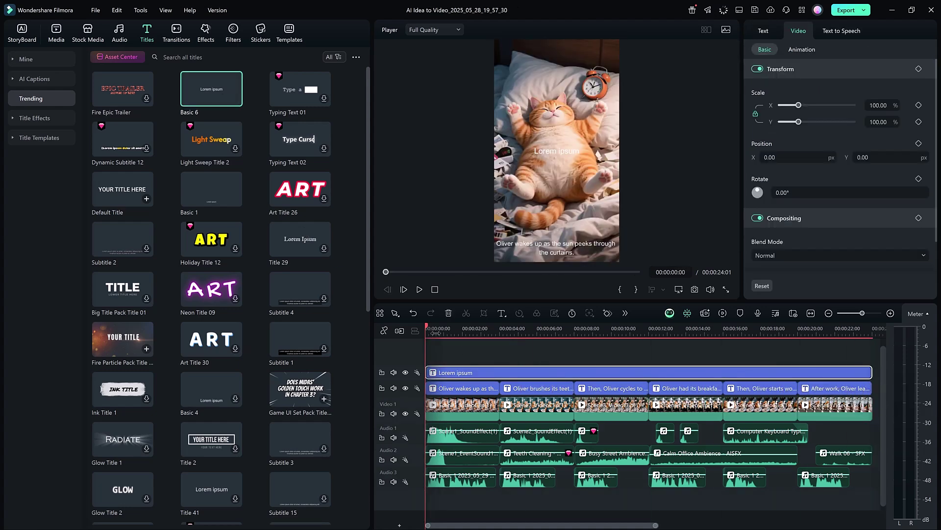
Step: Replace the Lorem ipsum placeholder with the text 'POV: Oliver's Day in Life'
left_click(557, 150)
double_click(557, 150)
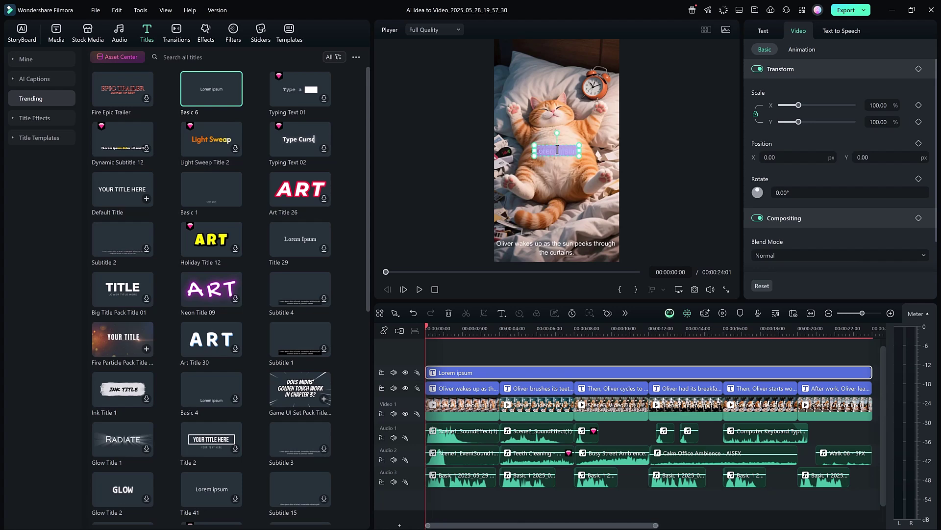
key("BackSpace")
type("P")
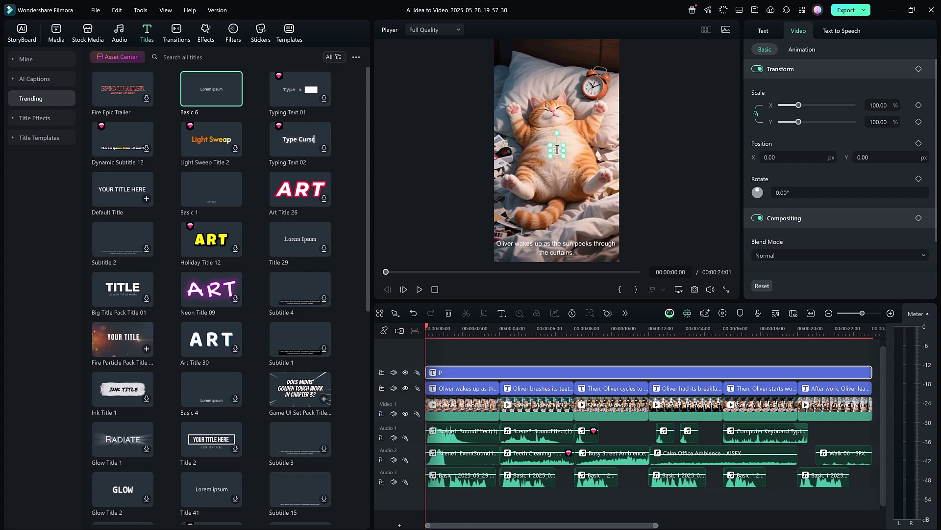
type("OV: Oliver's Day in")
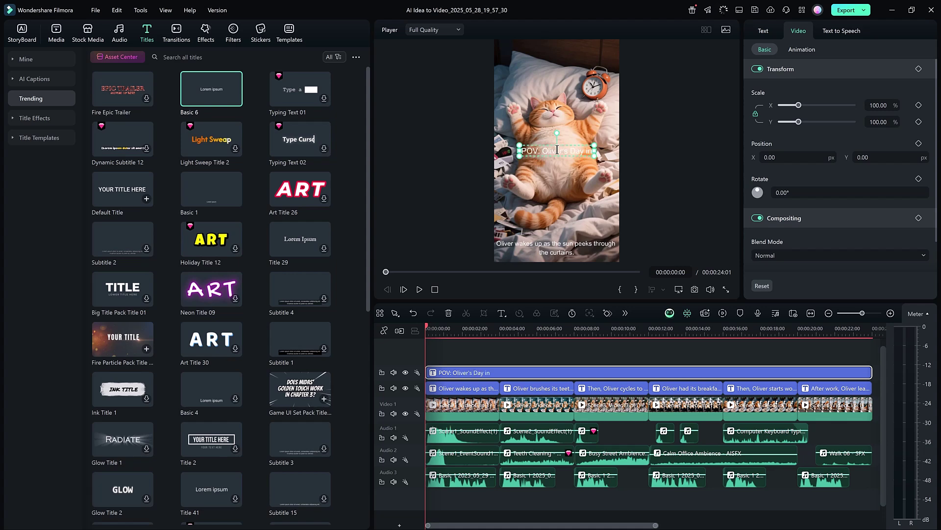
type(" Life")
key("ctrl+a")
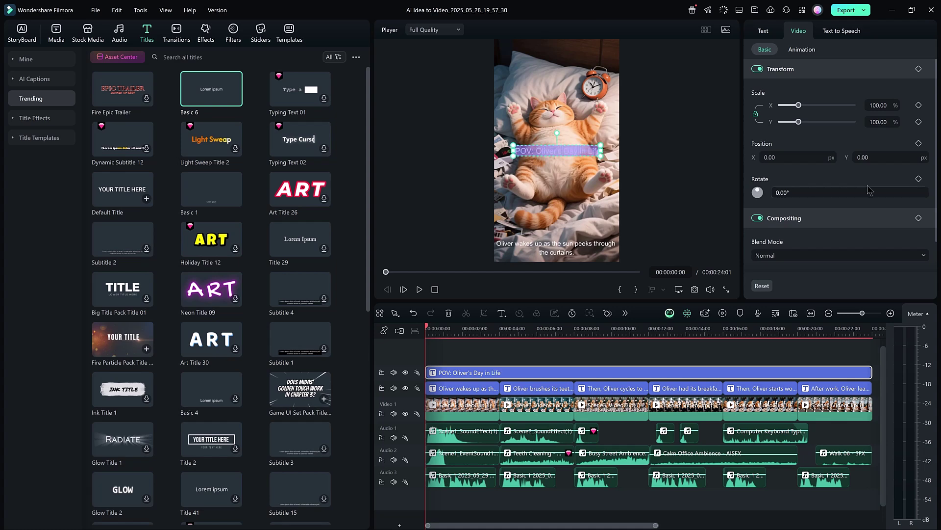
Step: Style the POV title with black text on a white background with radius 14
left_click(763, 33)
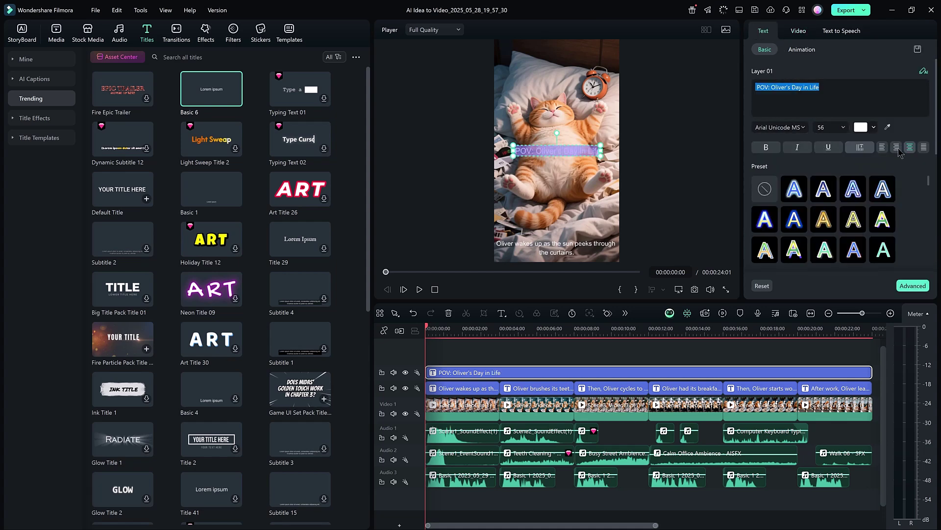
left_click_drag(937, 126, 933, 239)
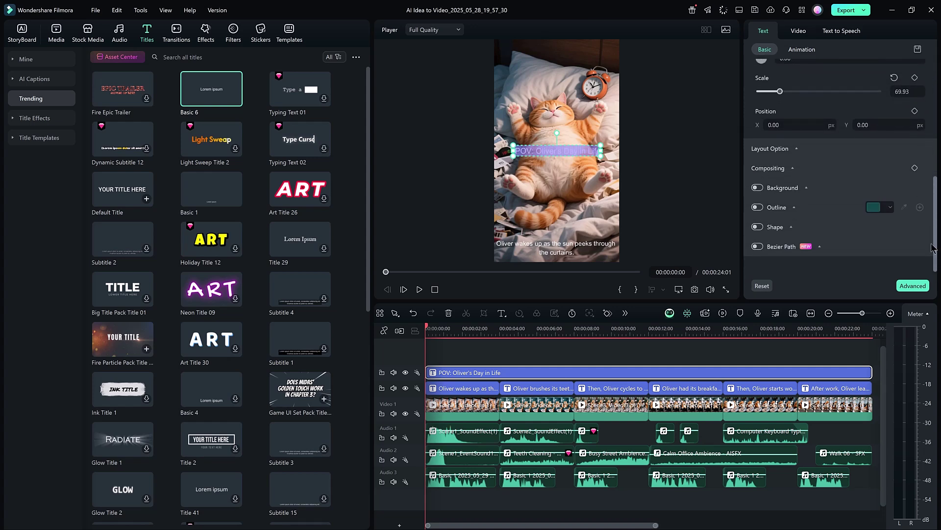
left_click(759, 188)
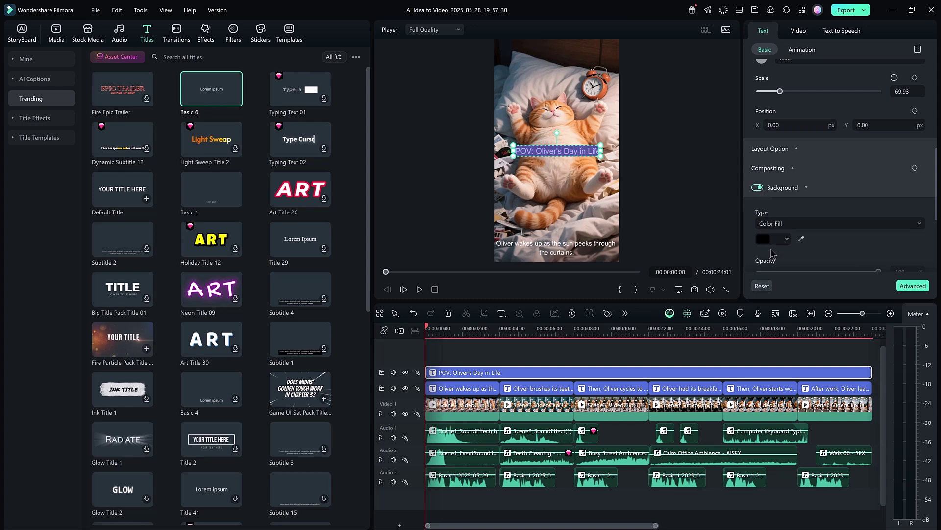
left_click(768, 240)
left_click(767, 320)
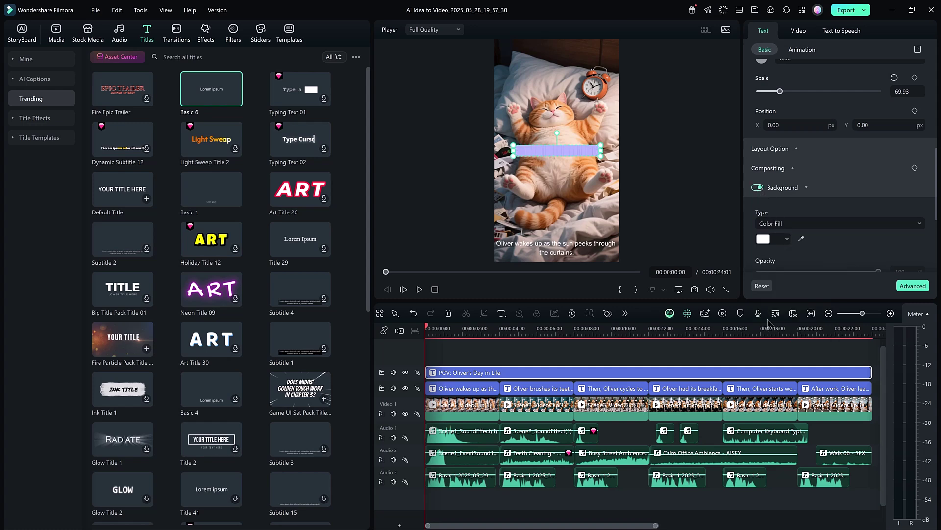
scroll(853, 147, "up", 5)
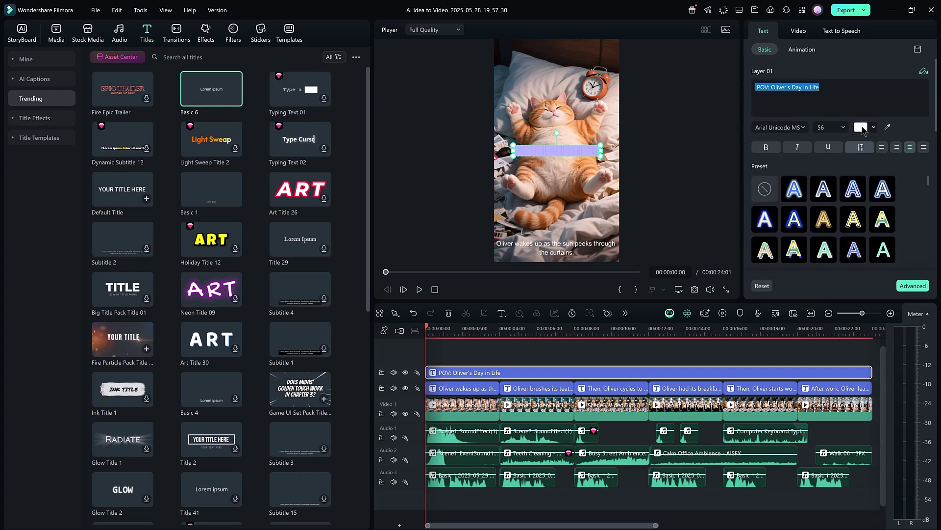
left_click(864, 130)
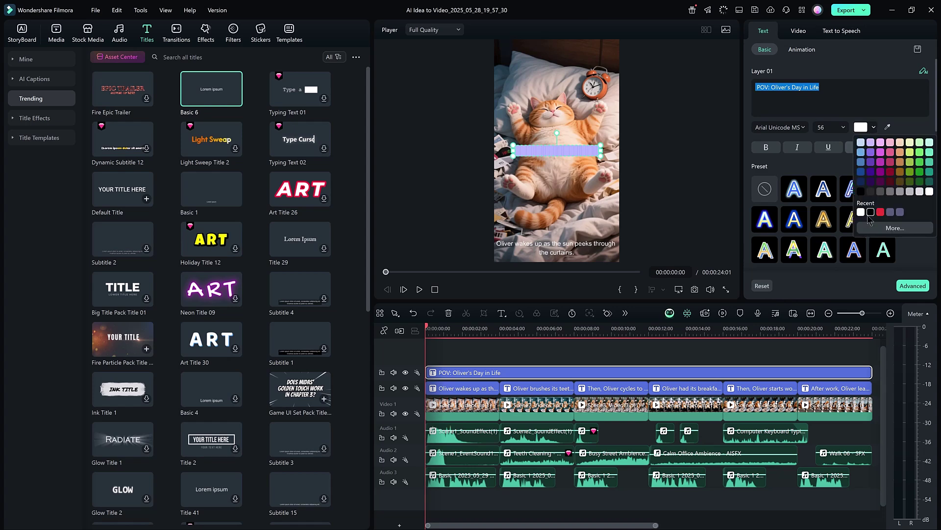
left_click(870, 214)
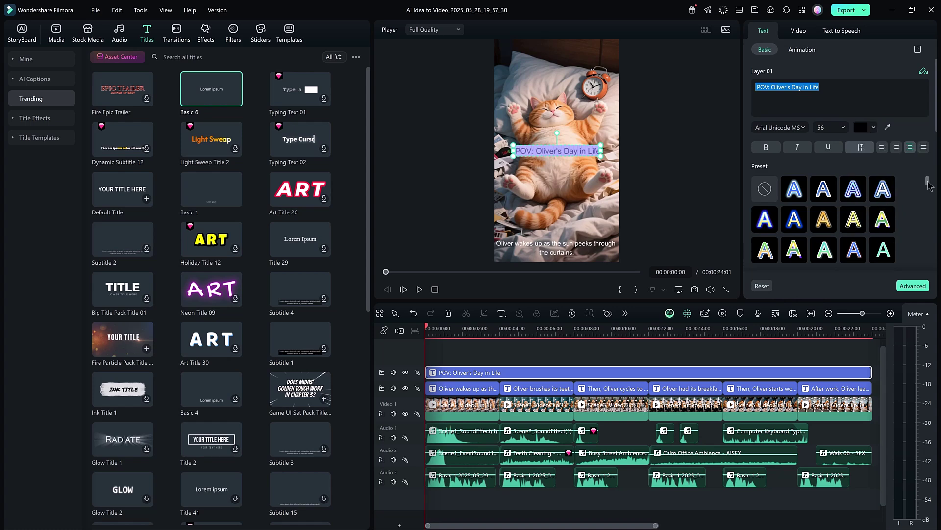
left_click_drag(935, 130, 892, 250)
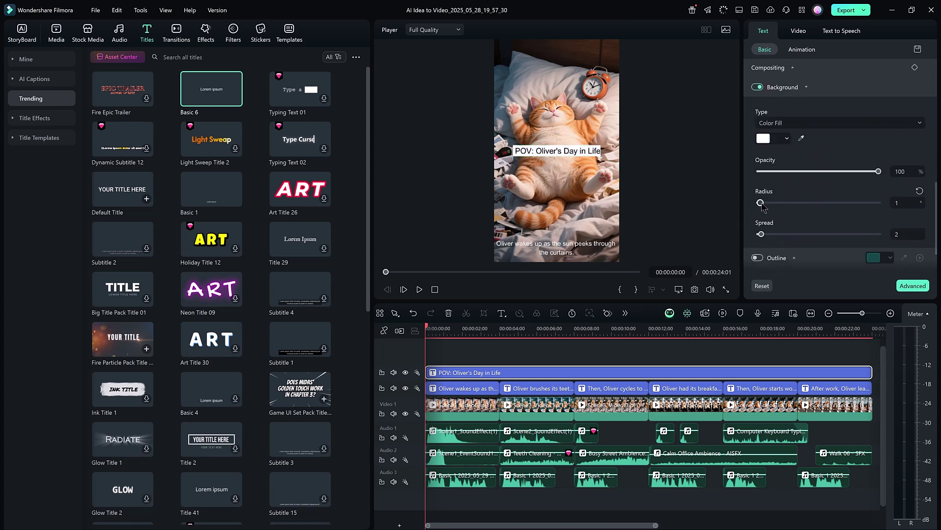
left_click_drag(761, 203, 777, 206)
Step: Move the POV title to the top of the frame and duplicate its clip
scroll(935, 201, "up", 10)
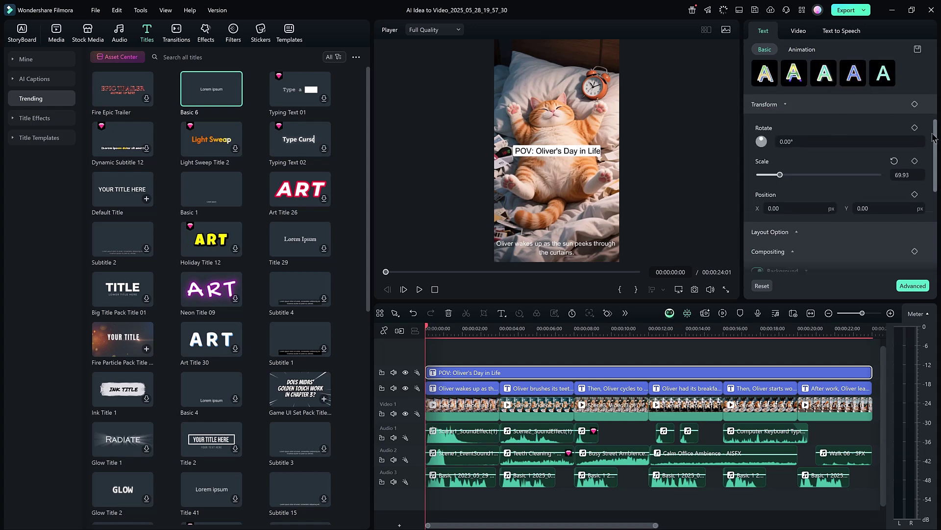
scroll(882, 147, "down", 3)
left_click_drag(556, 151, 556, 69)
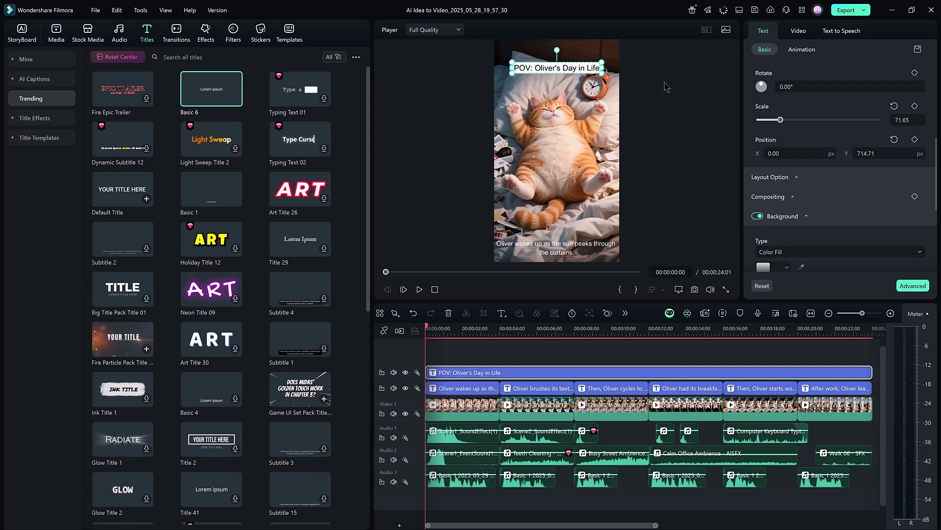
key("ctrl+c")
key("ctrl+v")
Step: Position the duplicated 7:45 AM caption directly under the POV title
left_click(485, 331)
left_click(458, 331)
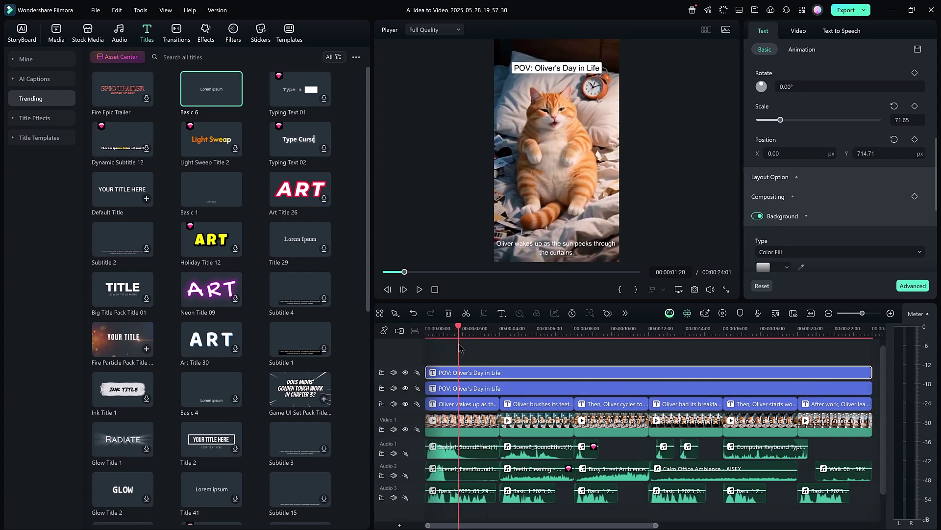
scroll(933, 61, "up", 5)
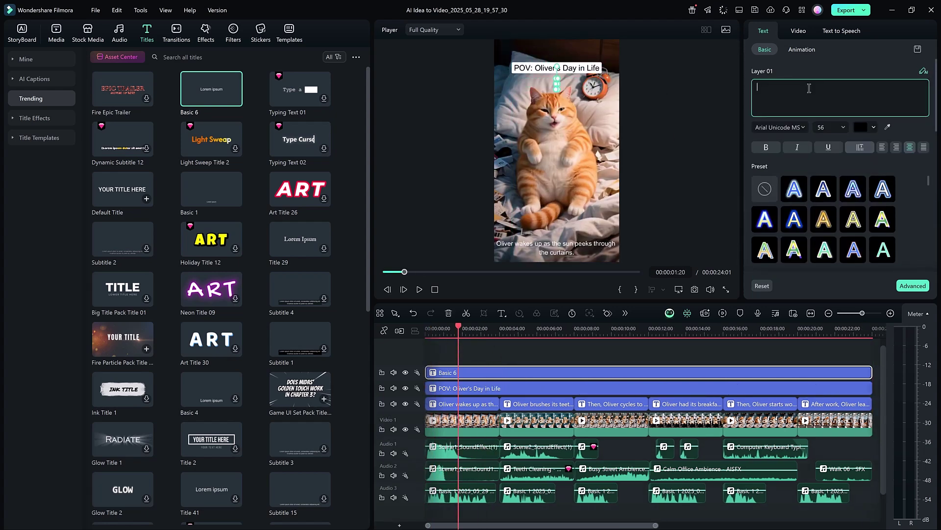
left_click_drag(554, 86, 533, 86)
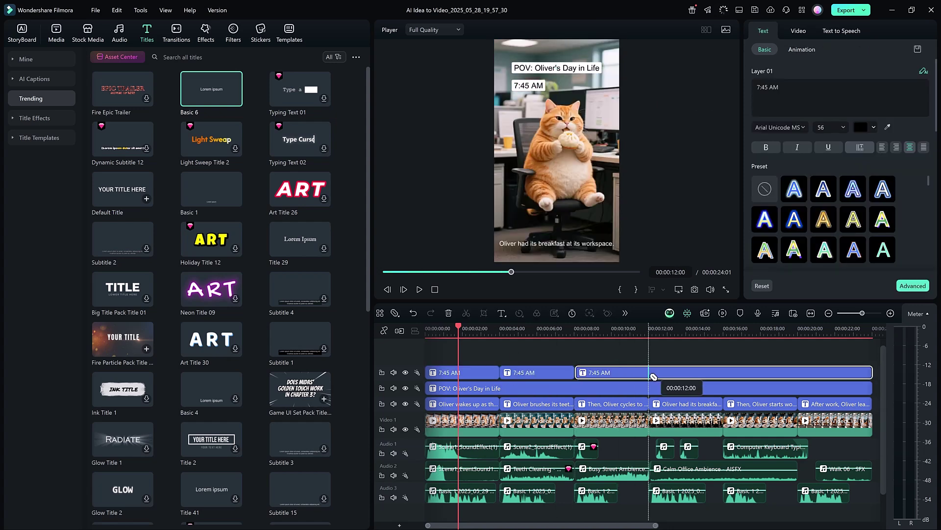
Step: Retype the times on the following captions, changing the second one to 7:55 AM
left_click(522, 373)
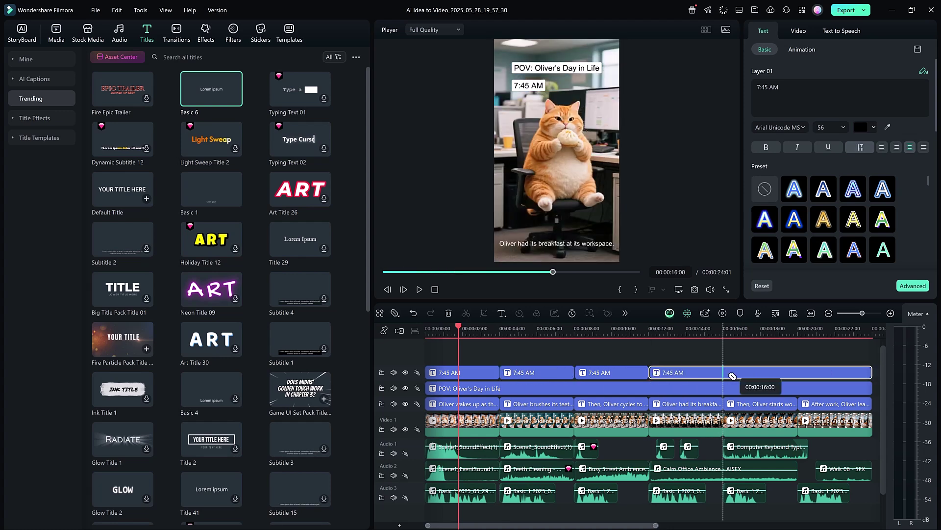
left_click(765, 88)
key("BackSpace")
type("5")
left_click(600, 373)
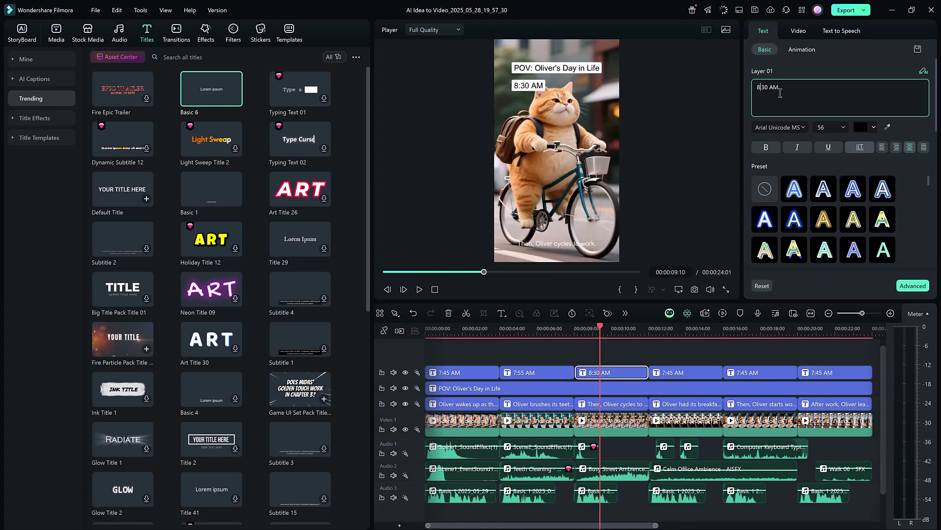
left_click(686, 373)
left_click(766, 89)
left_click(765, 330)
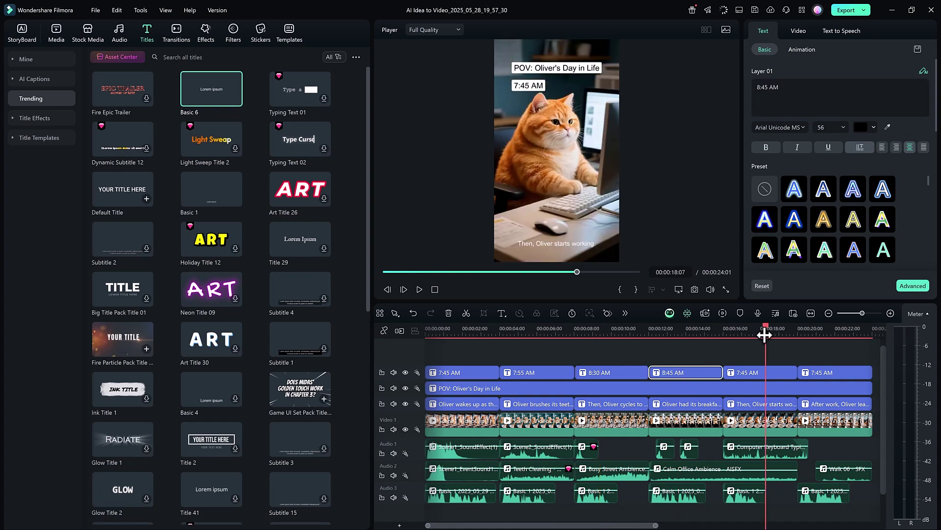
left_click(768, 87)
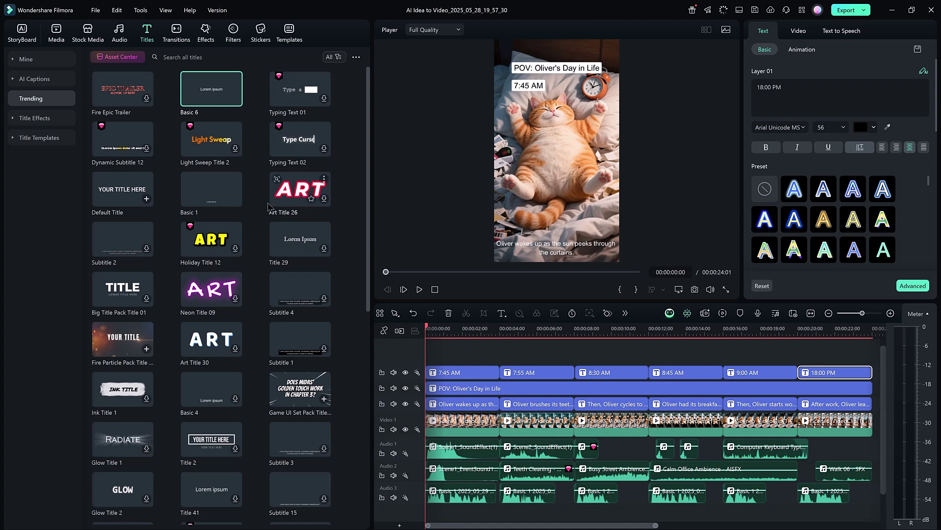
Step: Put the trending 'I'm lost' track on a new audio track, trimmed to end near 24 s
left_click(118, 35)
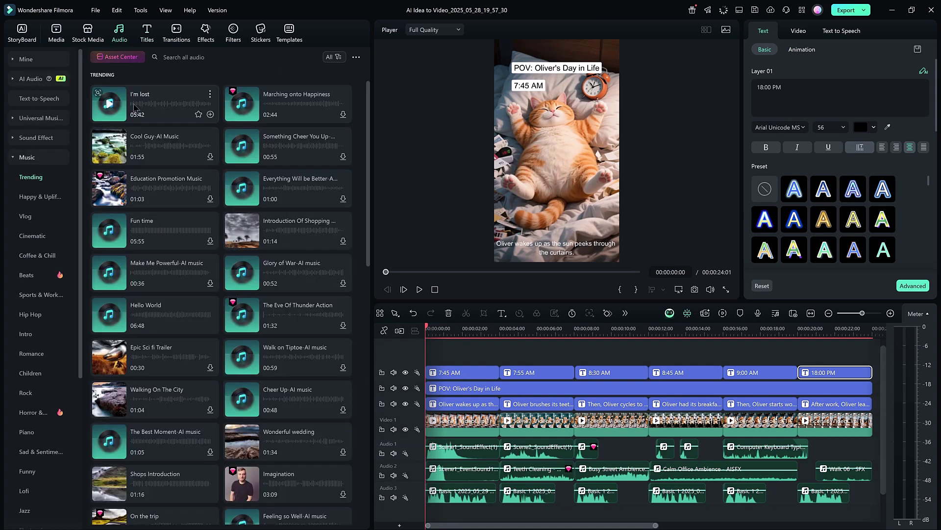
left_click_drag(108, 104, 426, 481)
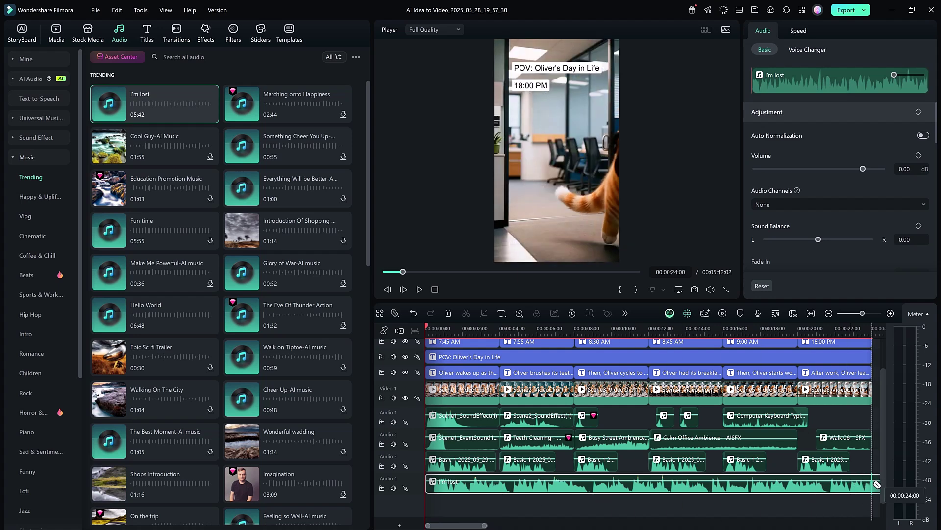
left_click_drag(879, 481, 877, 488)
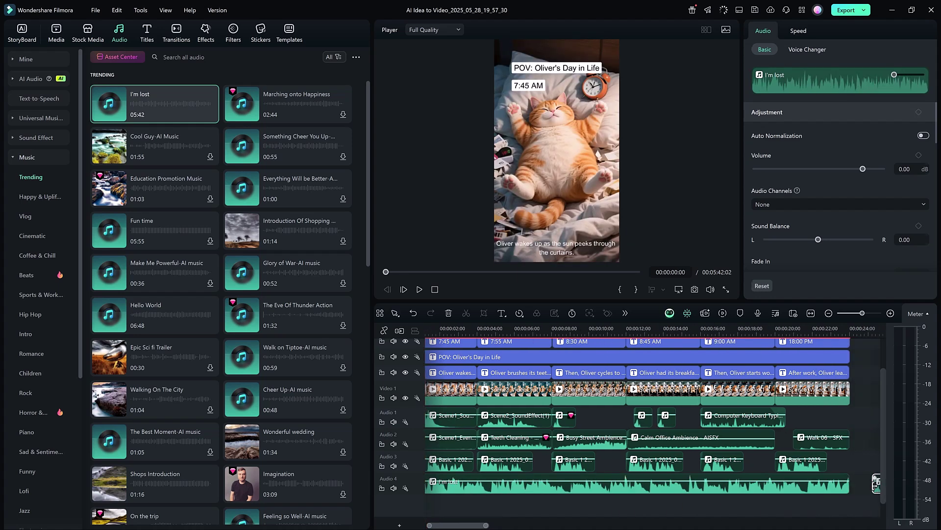
left_click(841, 480)
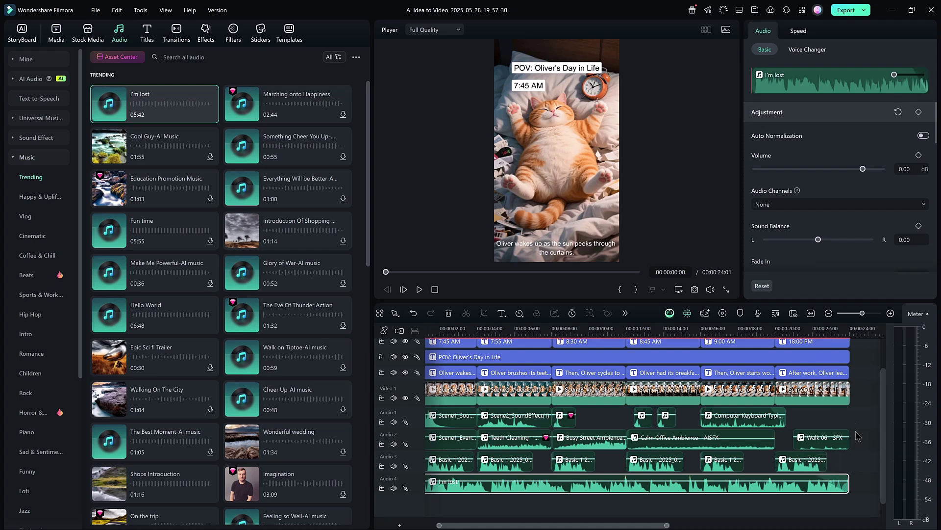
Step: Search effects for 'tv', place a TV Retro Effect Overlay near 00:00:22, then scrub to the ending
left_click(205, 32)
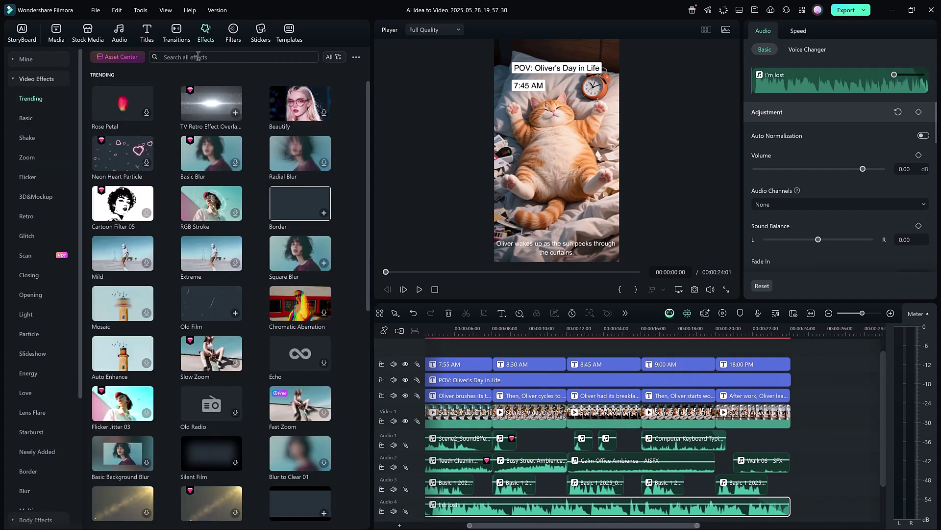
left_click(198, 57)
left_click(179, 84)
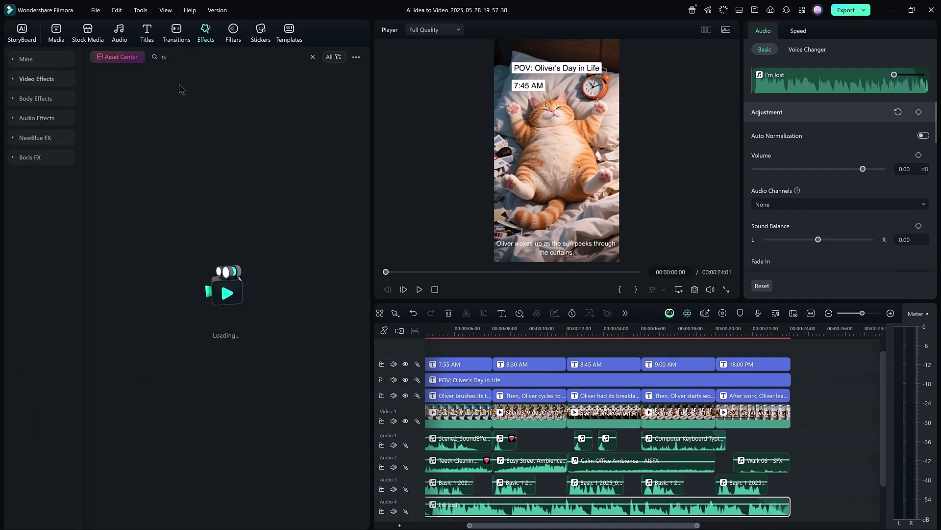
left_click_drag(300, 154, 760, 369)
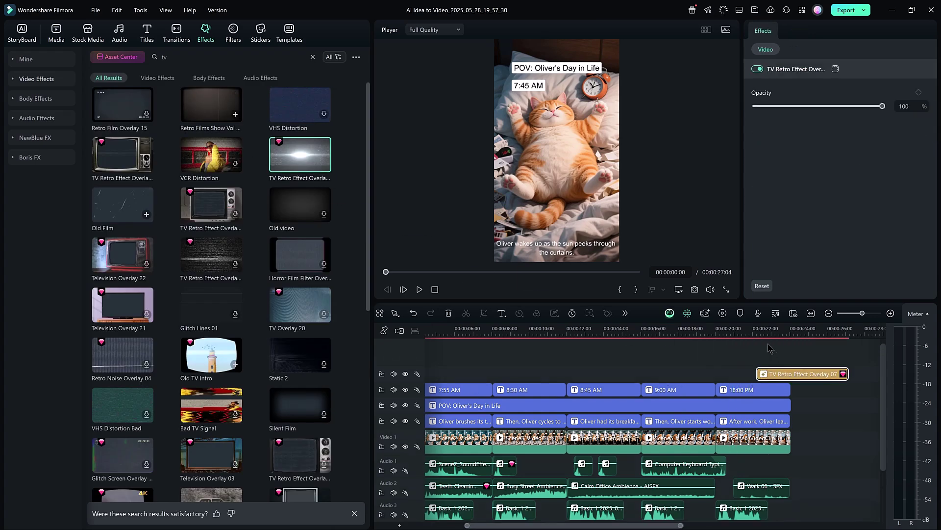
left_click(761, 330)
left_click_drag(762, 333, 811, 362)
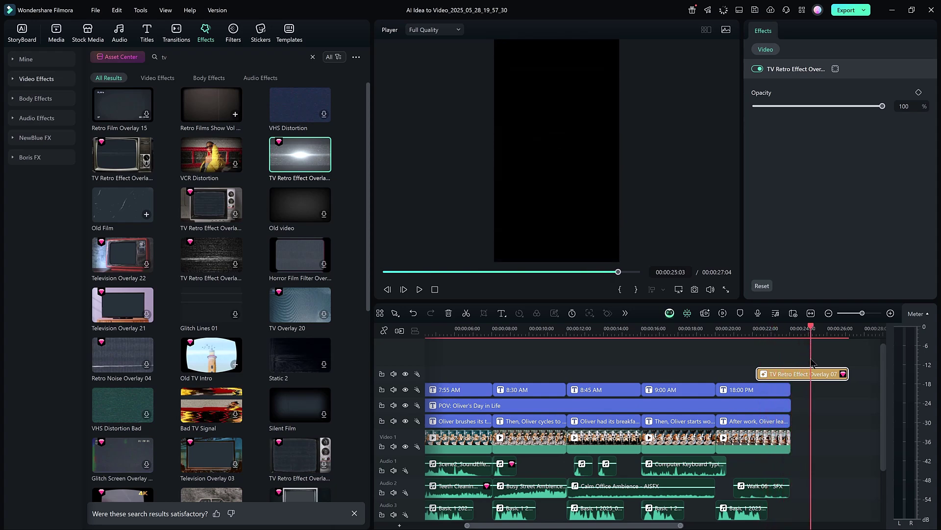
Step: Add a 'Bye-bye' title at the playhead and shift its clip slightly later
key("alt+t")
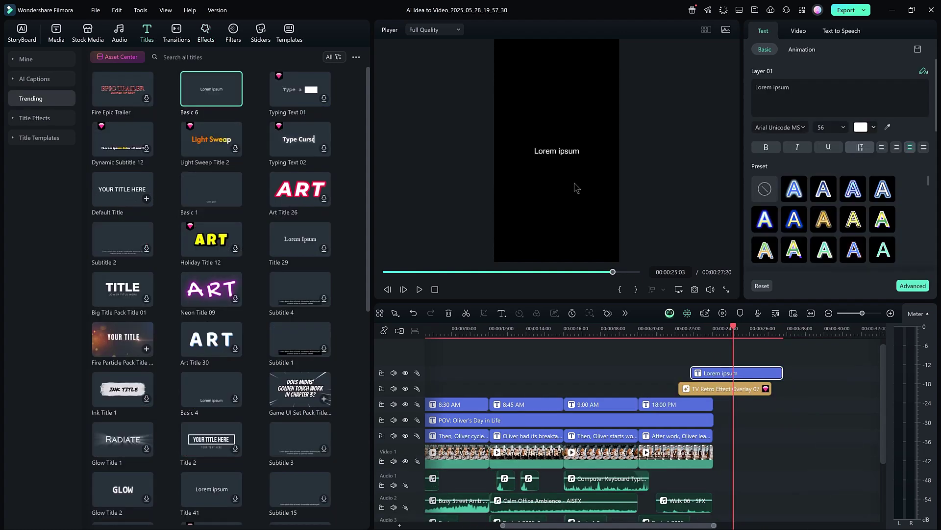
double_click(562, 153)
type("Bye-bye!")
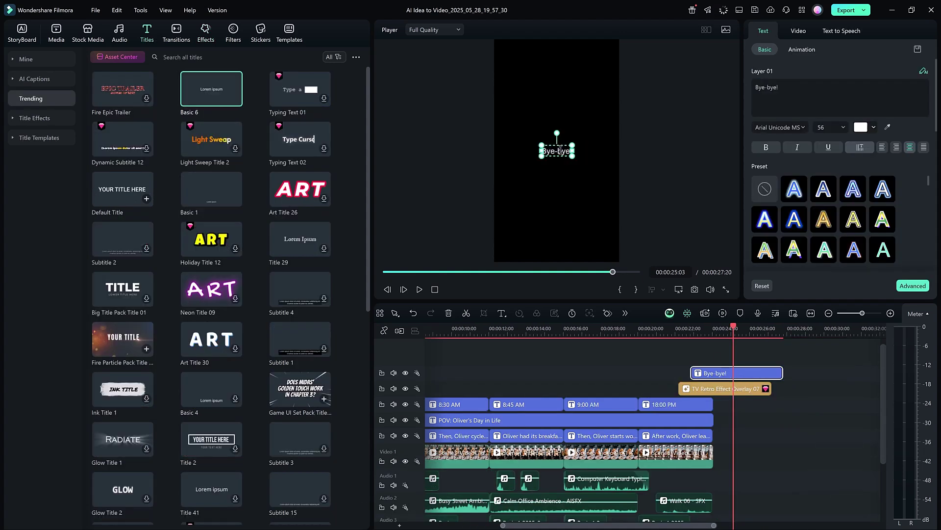
left_click_drag(684, 333, 704, 339)
left_click(724, 380)
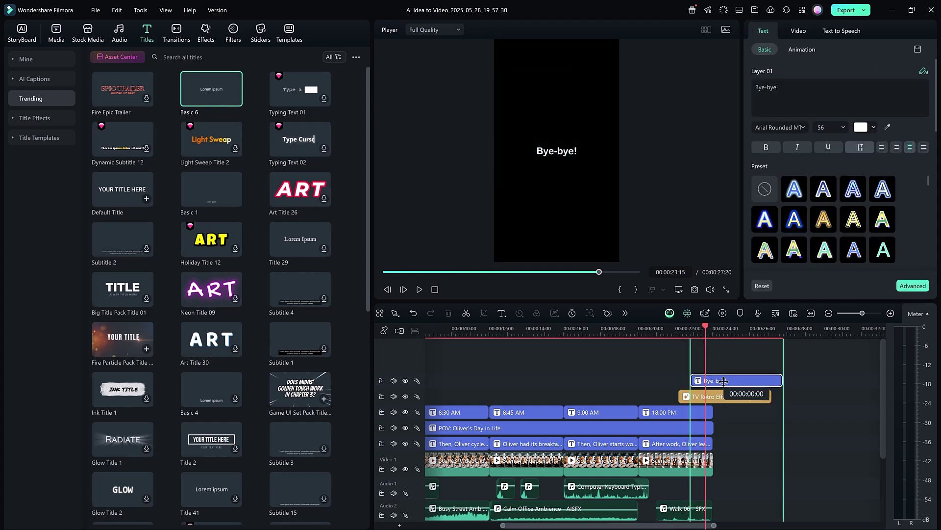
left_click_drag(723, 381, 736, 380)
key("shift+z")
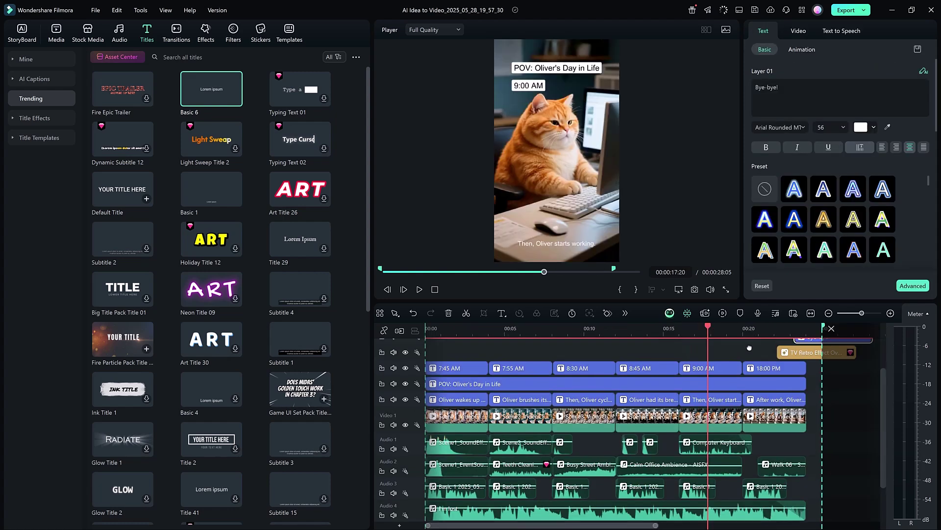
left_click_drag(706, 329, 420, 338)
key("space")
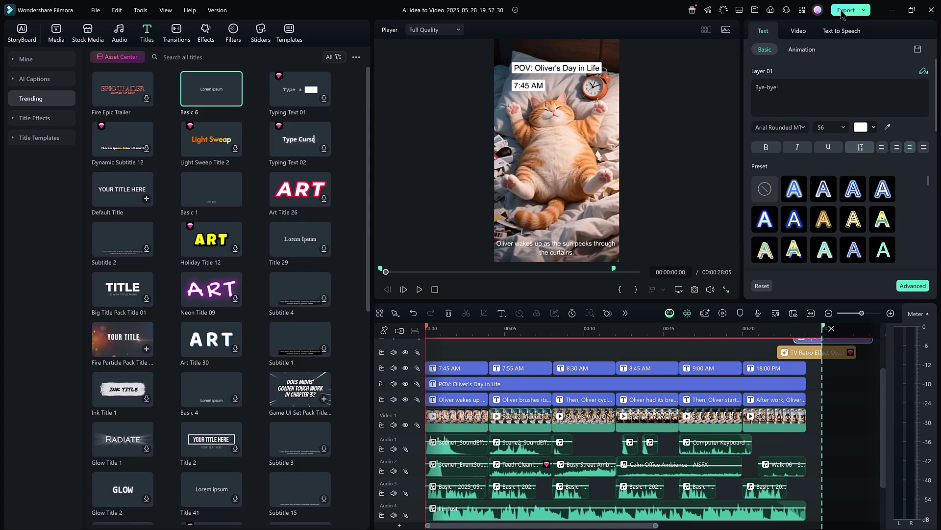
Step: Export the full 00:00:28:05 cat vlog, keeping the whole clip range, to begin rendering
left_click(842, 10)
left_click(632, 403)
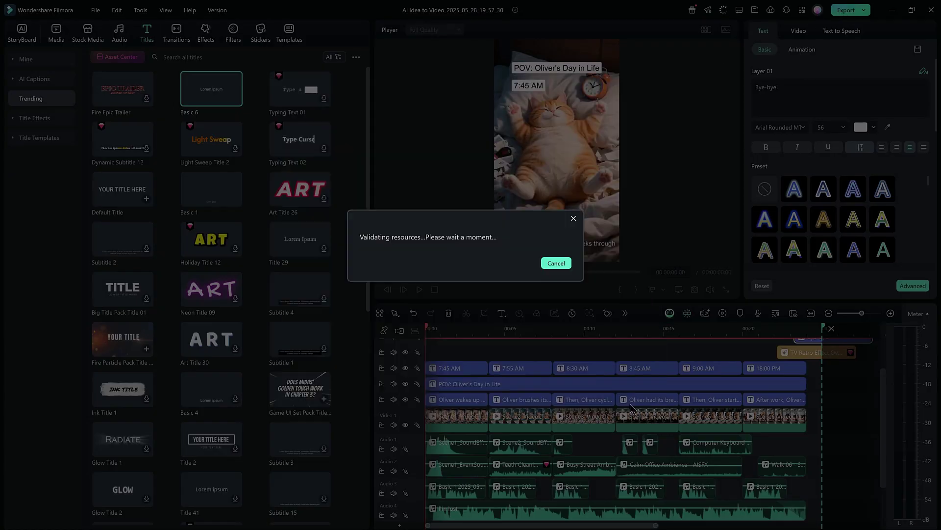